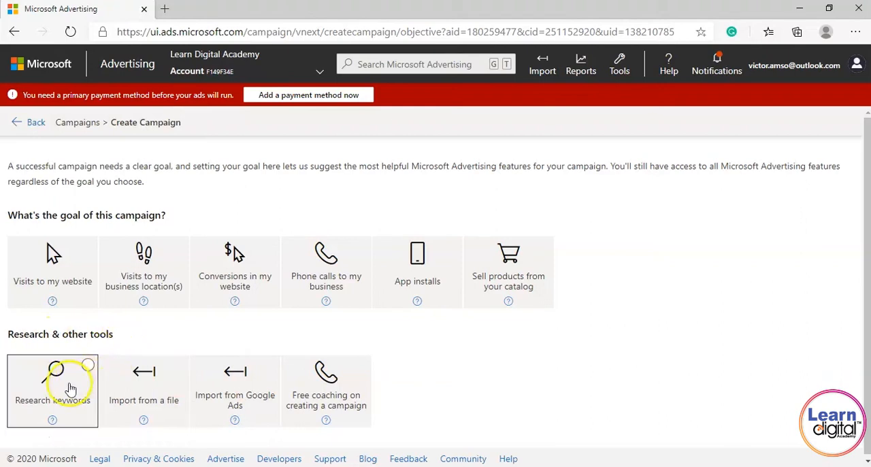
Start an import from Google Ads using the signed-in Google account, and choose to import all existing and new campaigns.
click(270, 367)
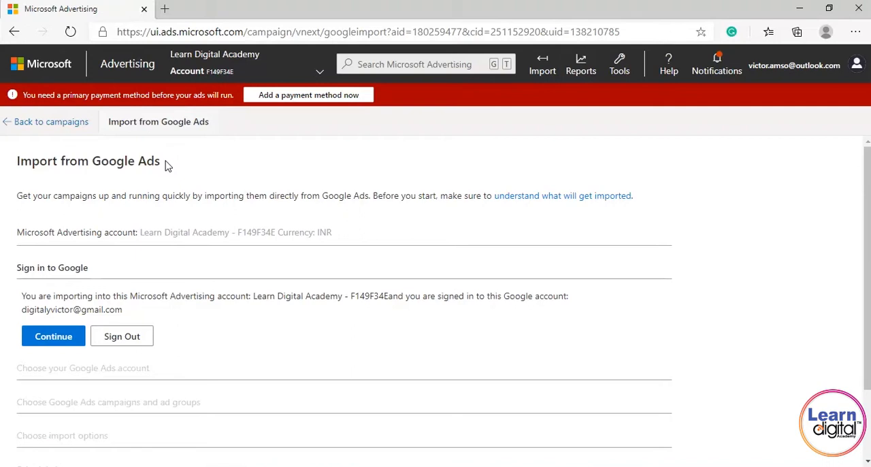
click(59, 346)
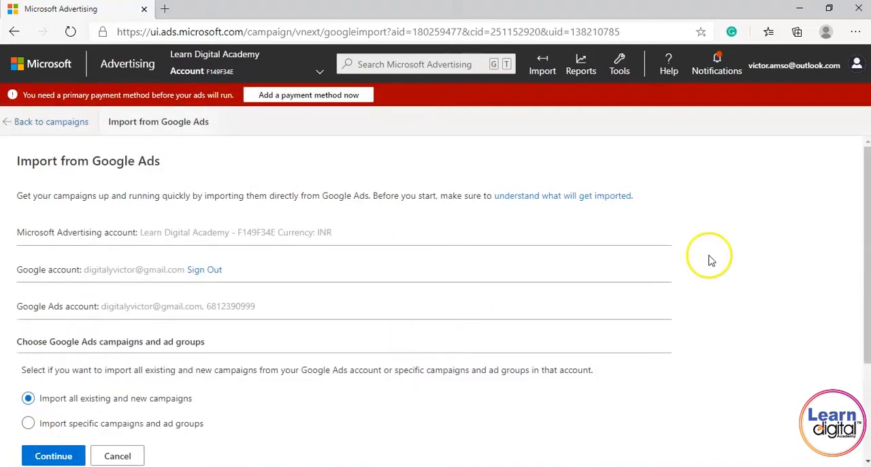
scroll(859, 245, down, 2)
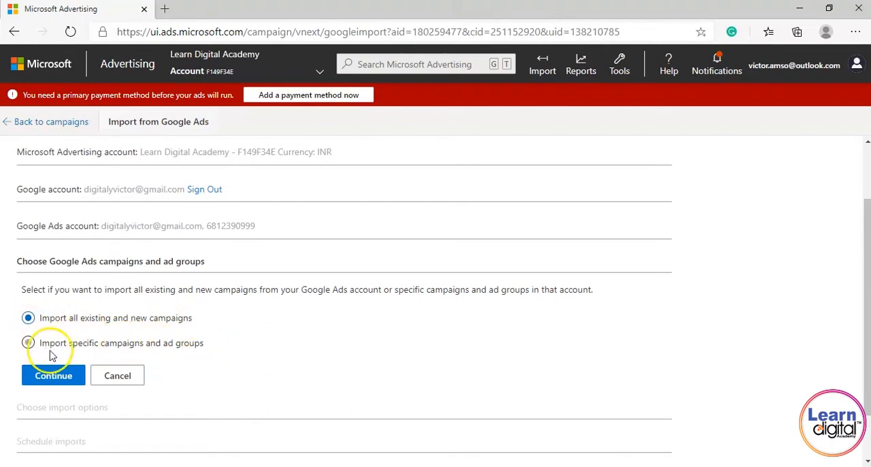
click(66, 378)
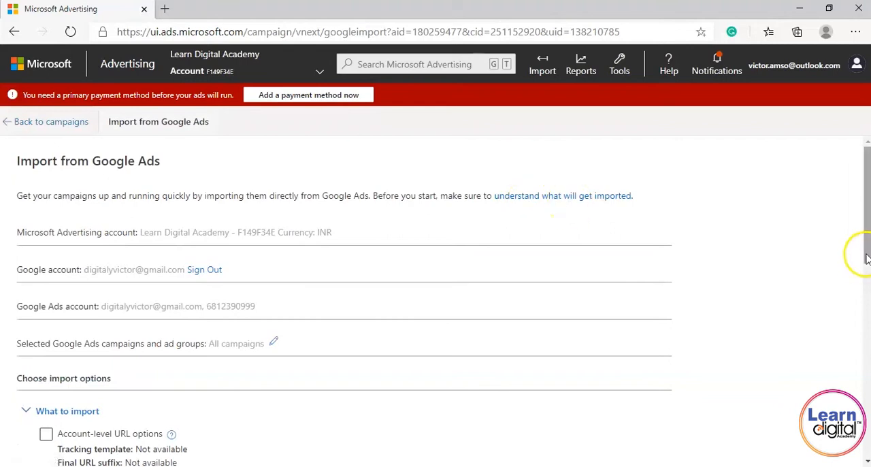
Accept the preset What to import and Bids and budgets options, leaving account-level URL options out, and continue to scheduling.
scroll(868, 255, down, 3)
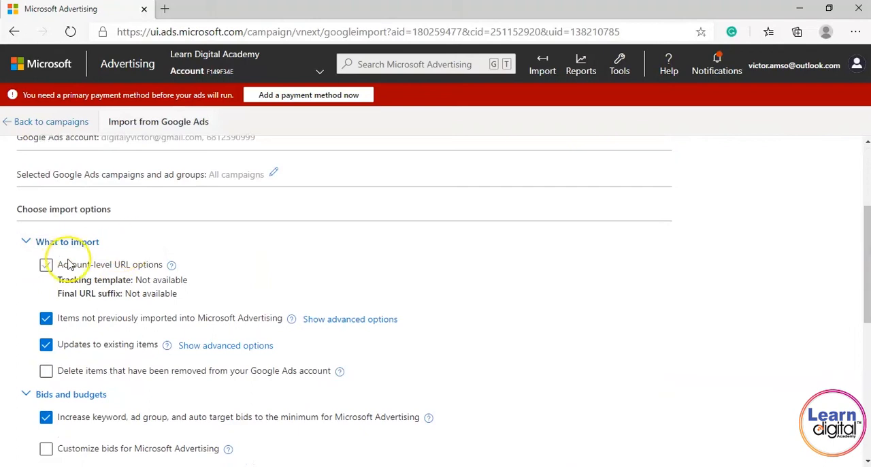
click(46, 264)
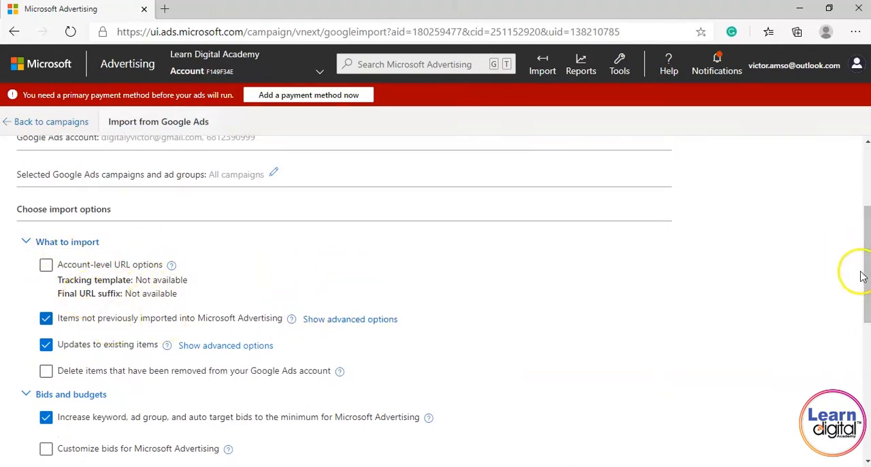
drag(868, 275, 868, 301)
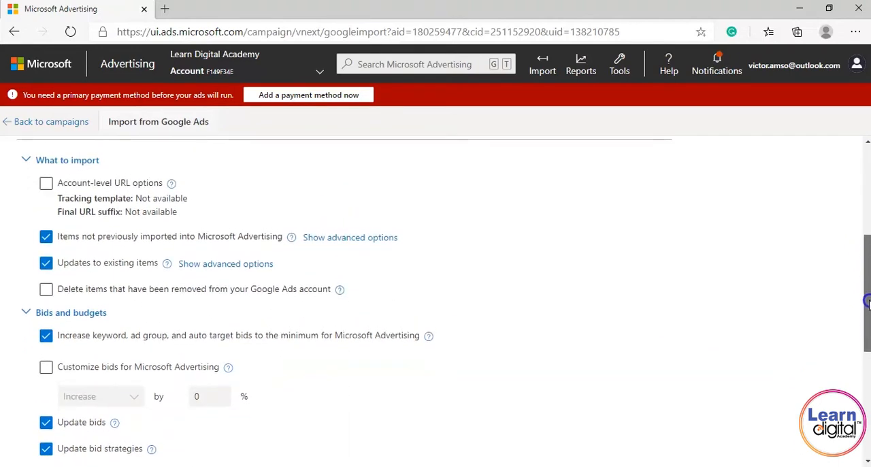
drag(869, 303, 868, 313)
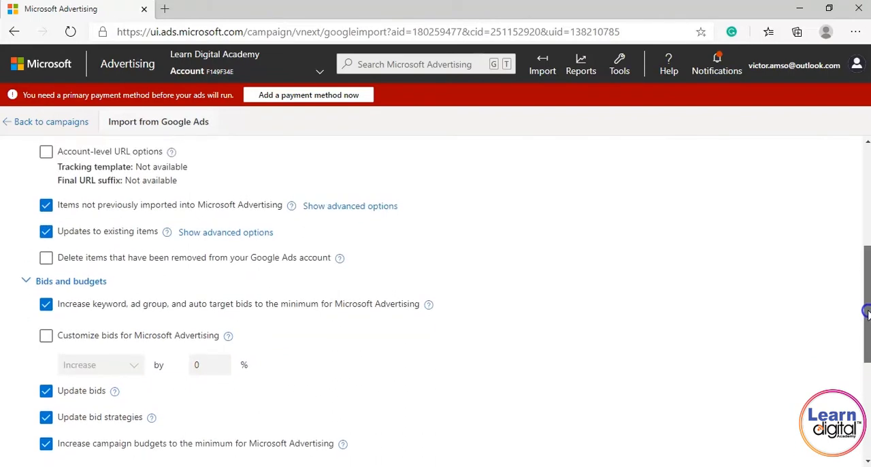
drag(868, 313, 869, 411)
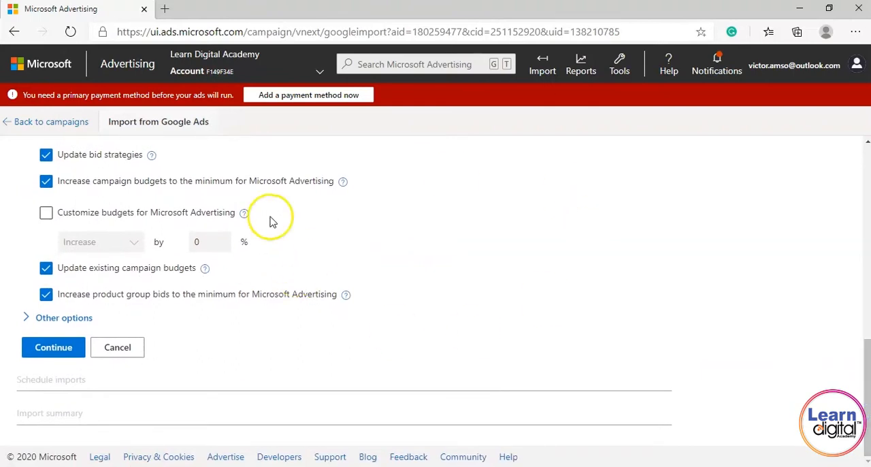
click(57, 353)
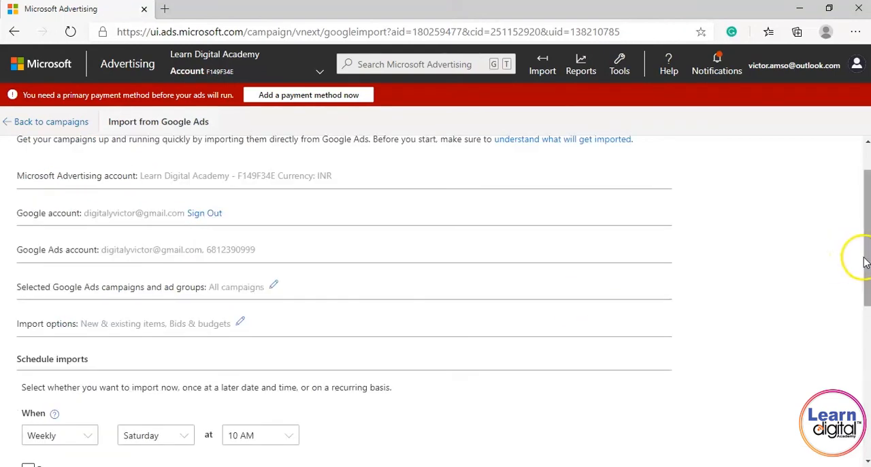
Set the import schedule to run Now instead of on a recurring basis.
drag(867, 264, 867, 320)
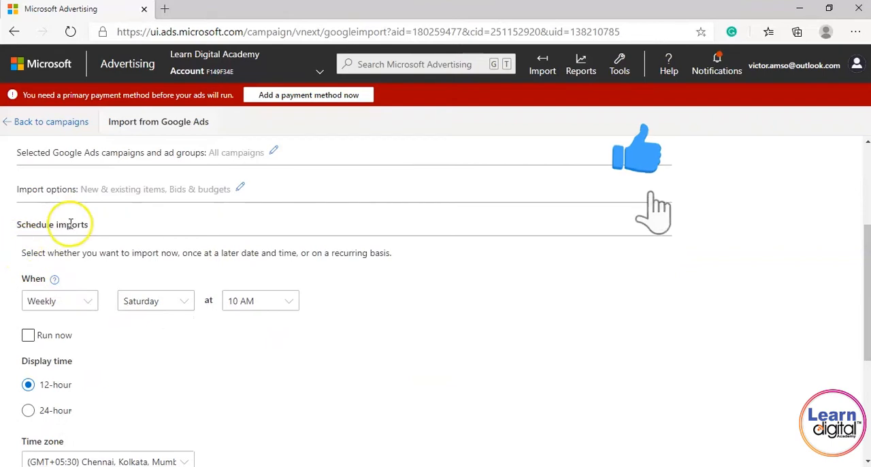
click(93, 304)
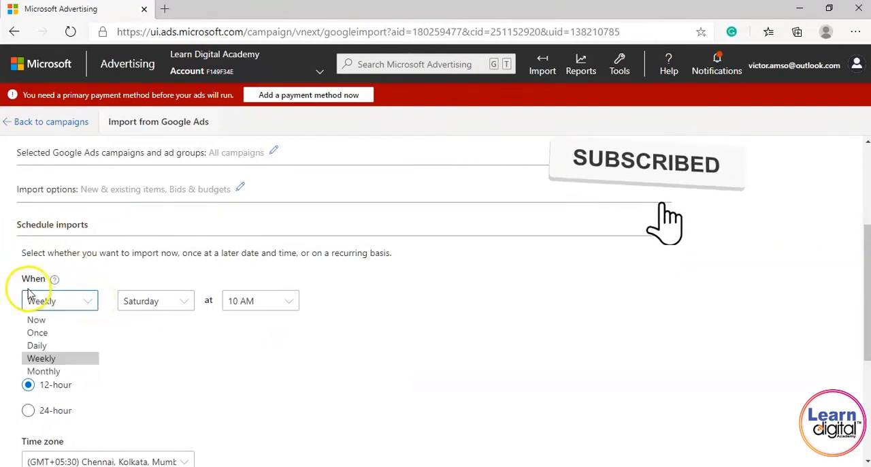
click(47, 326)
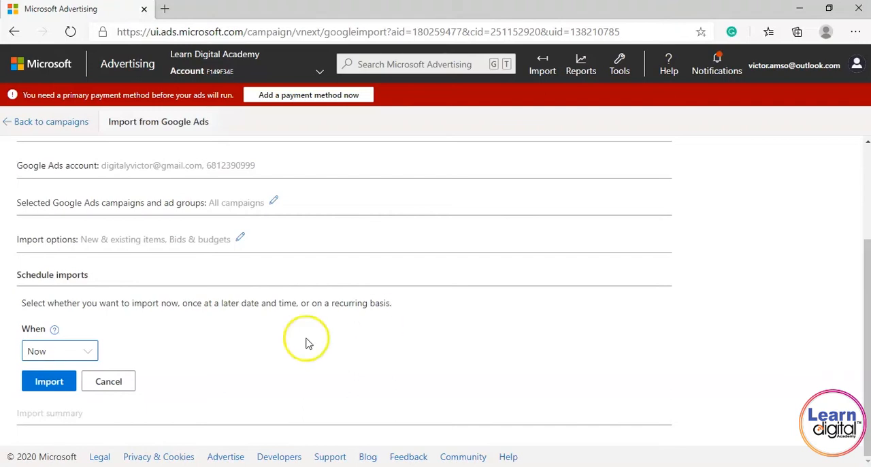
Look through the other schedule frequencies for the import: Once, Daily, Weekly and Monthly.
click(94, 355)
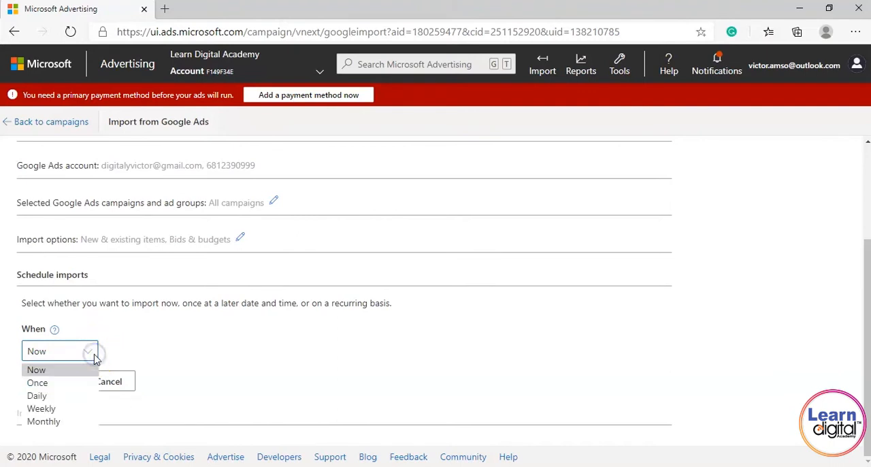
key(Down)
key(Down)
key(Down)
key(Down)
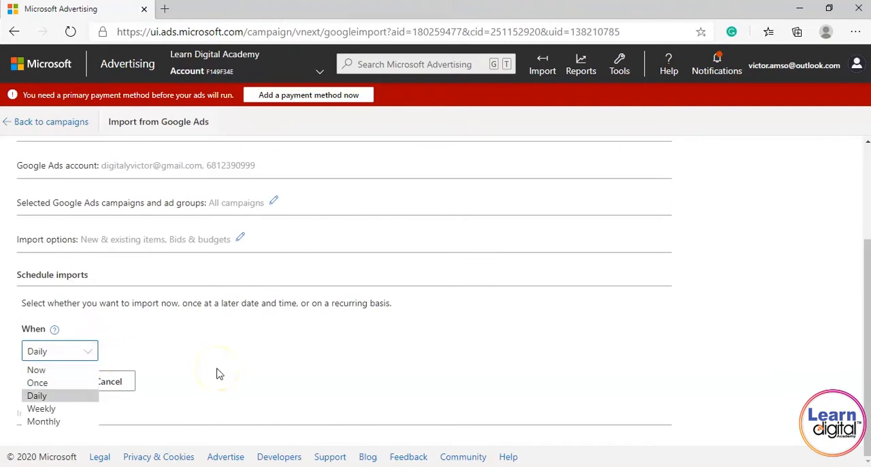
key(Up)
key(Up)
key(Up)
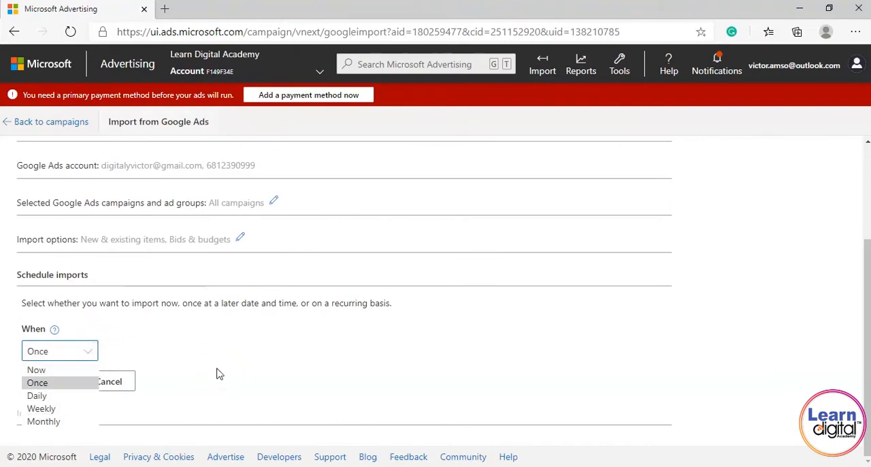
key(Down)
key(Down)
key(Down)
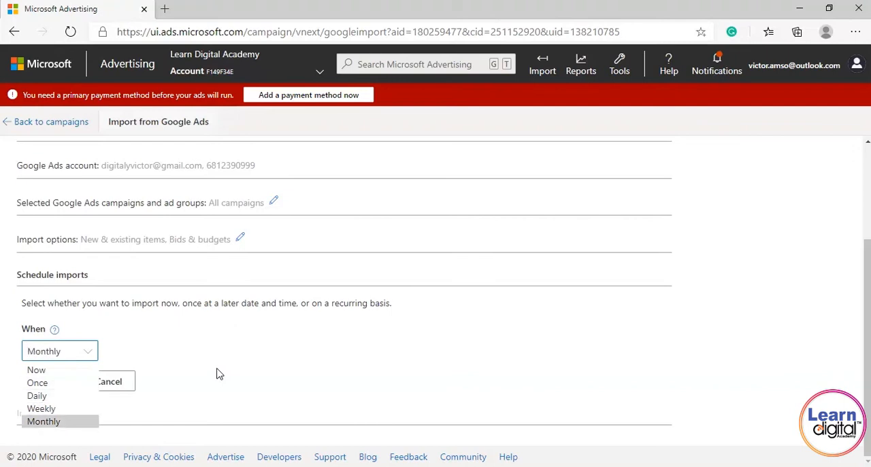
key(Up)
key(Up)
key(Up)
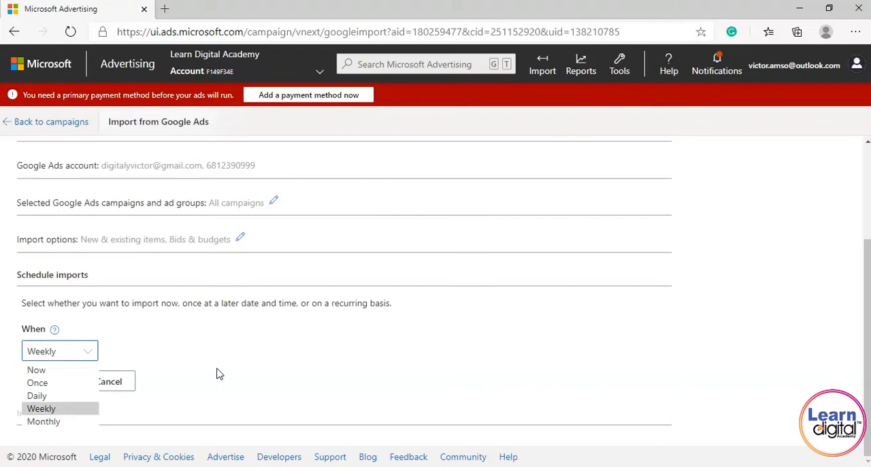
key(Up)
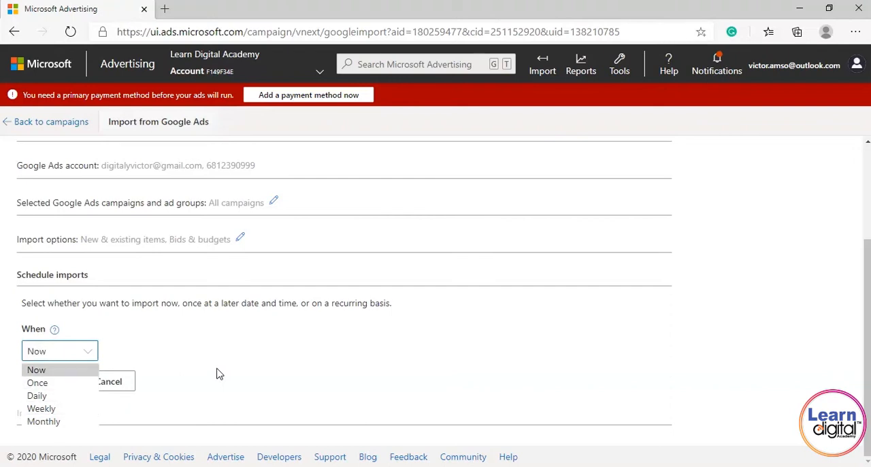
Keep Now as the import time and start importing the Google Ads campaigns.
click(54, 371)
click(56, 384)
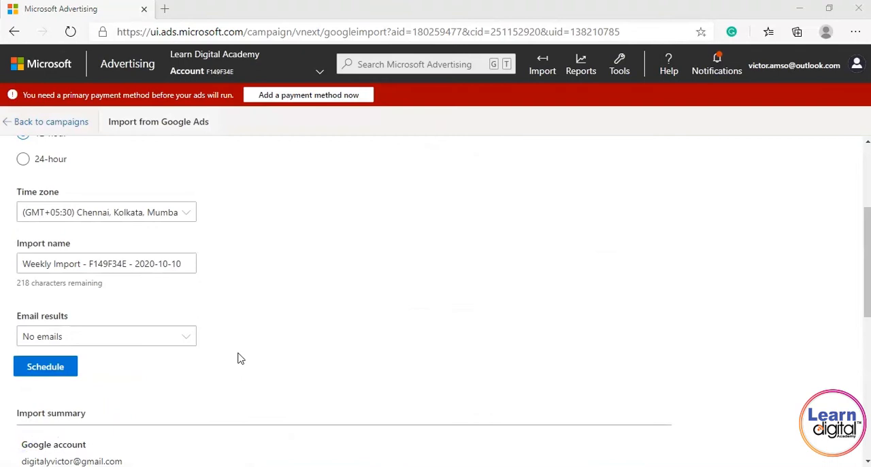
click(317, 328)
Review the import summary and its entities table, and open the list of imported campaigns.
scroll(317, 329, down, 3)
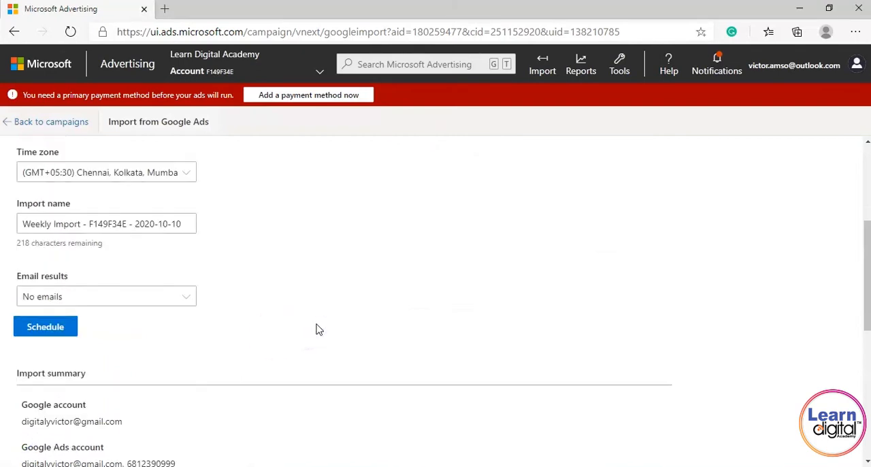
scroll(316, 328, down, 2)
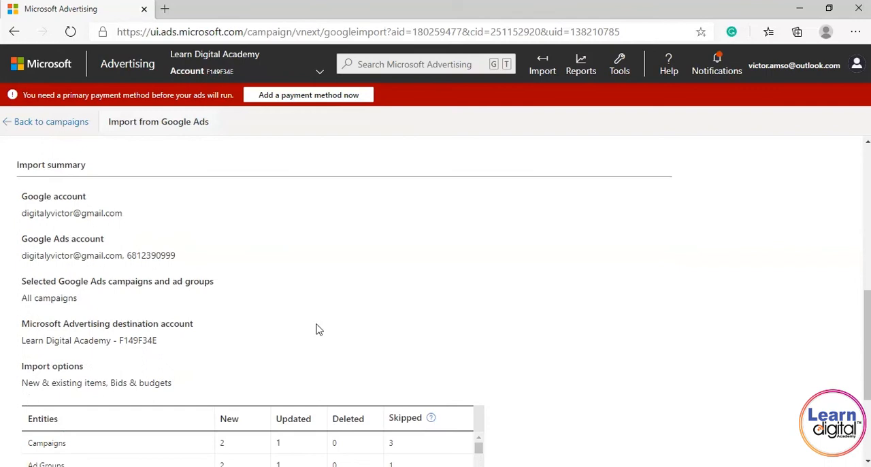
scroll(317, 329, down, 4)
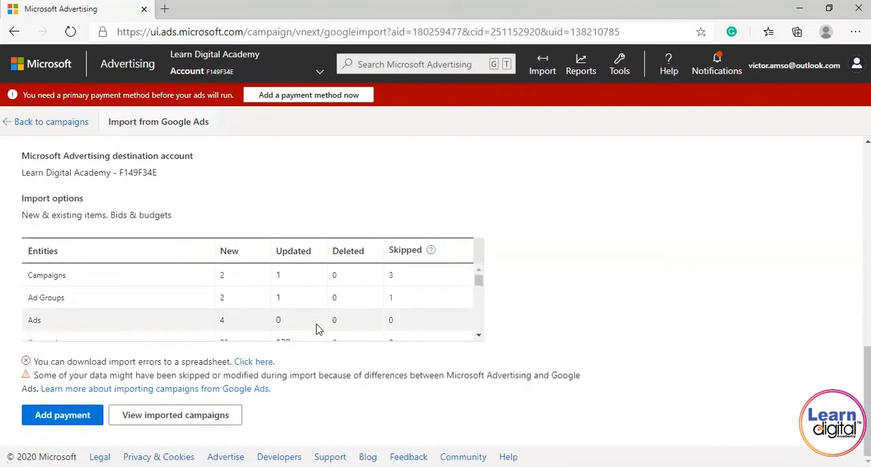
click(80, 416)
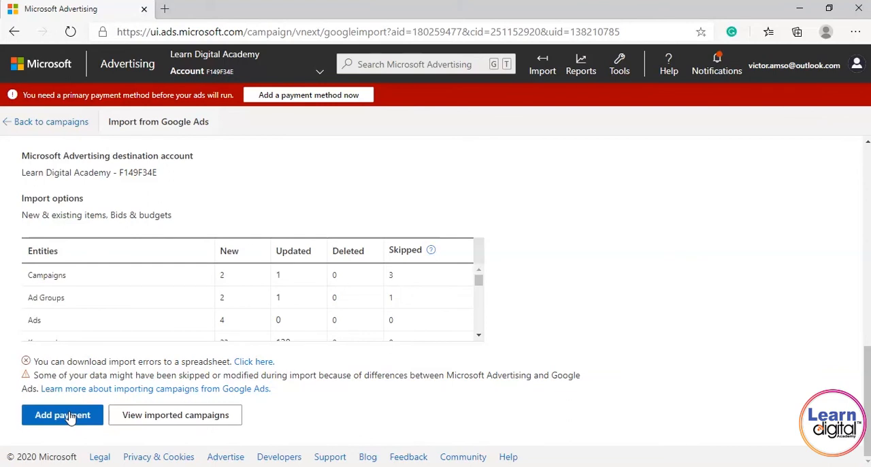
click(71, 417)
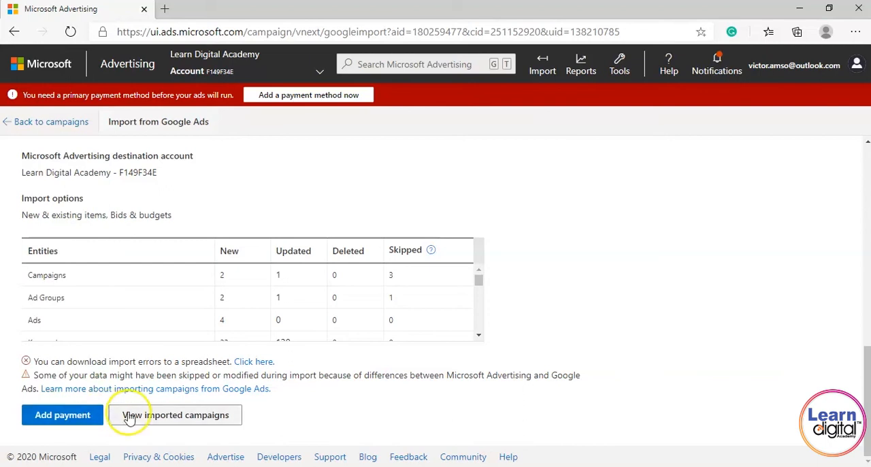
click(168, 422)
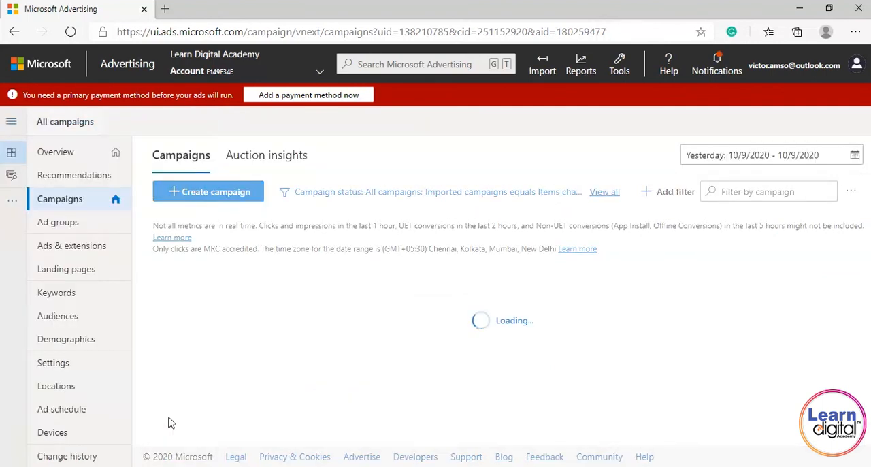
Examine the imported campaigns in the campaign list, including their budget, delivery, campaign type and bid strategy type.
click(25, 445)
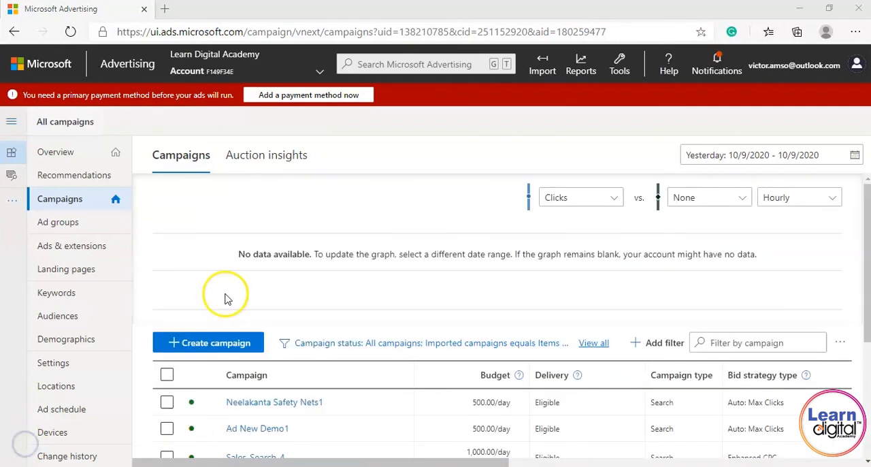
click(226, 294)
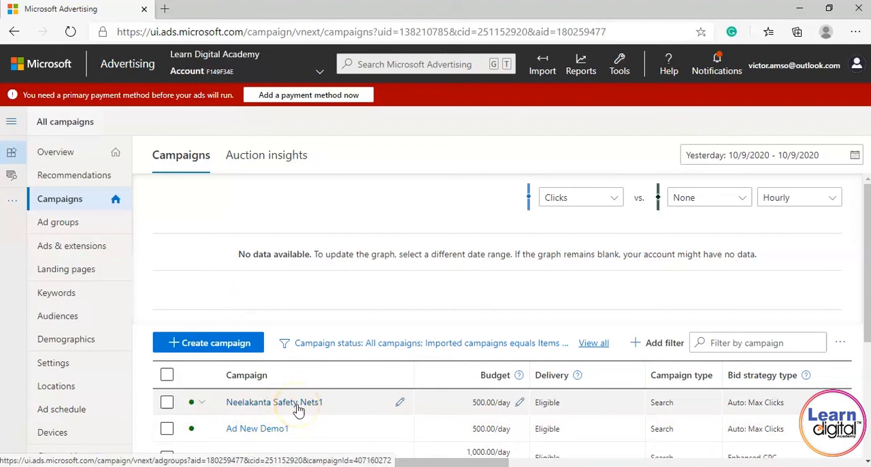
drag(867, 301, 867, 362)
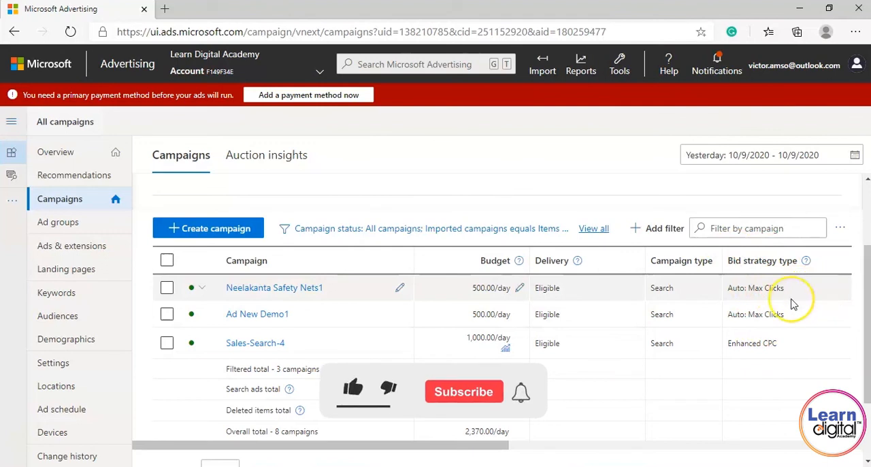
scroll(357, 408, down, 3)
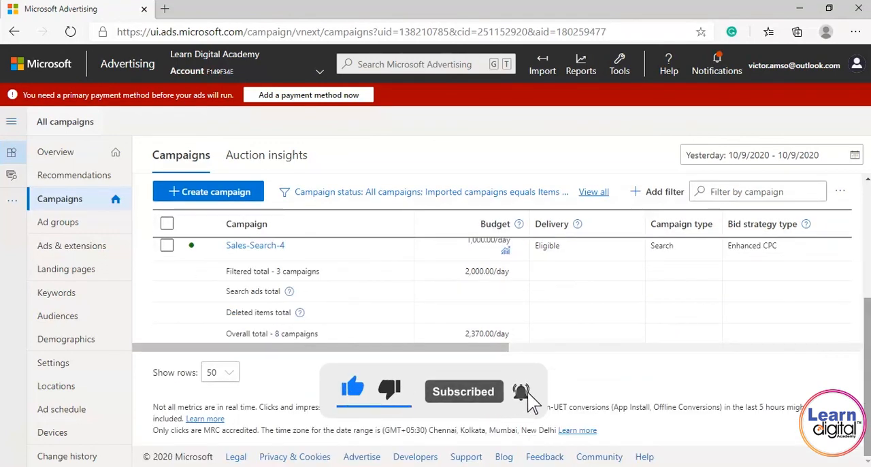
click(32, 438)
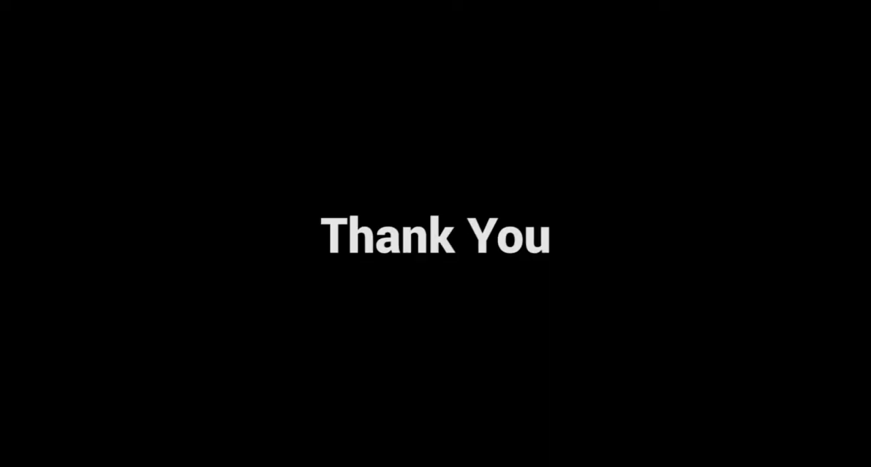